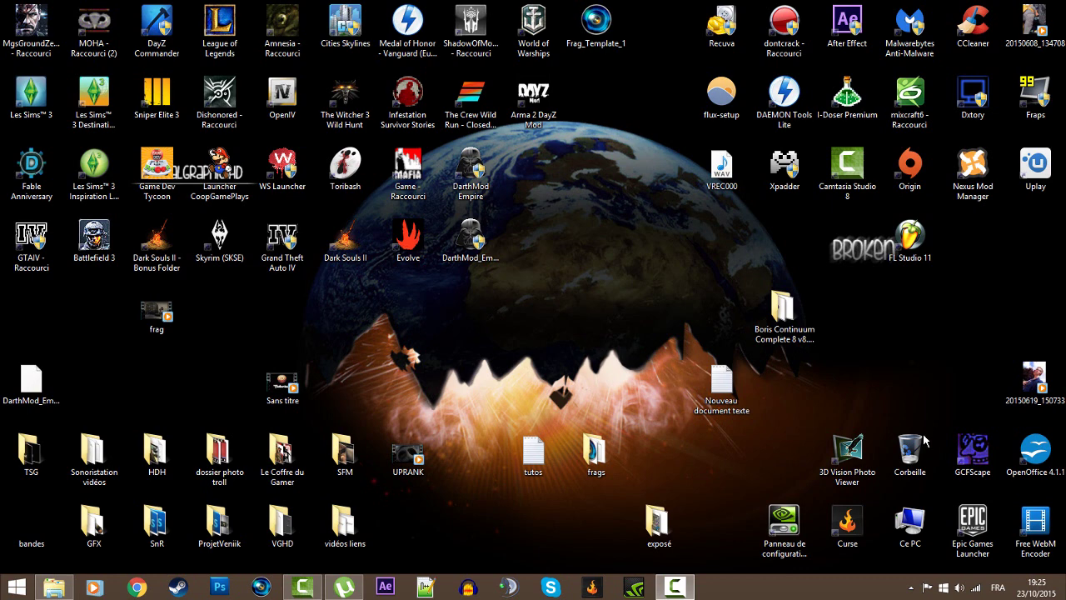
{"action": "right_click", "coordinate": [607, 299]}
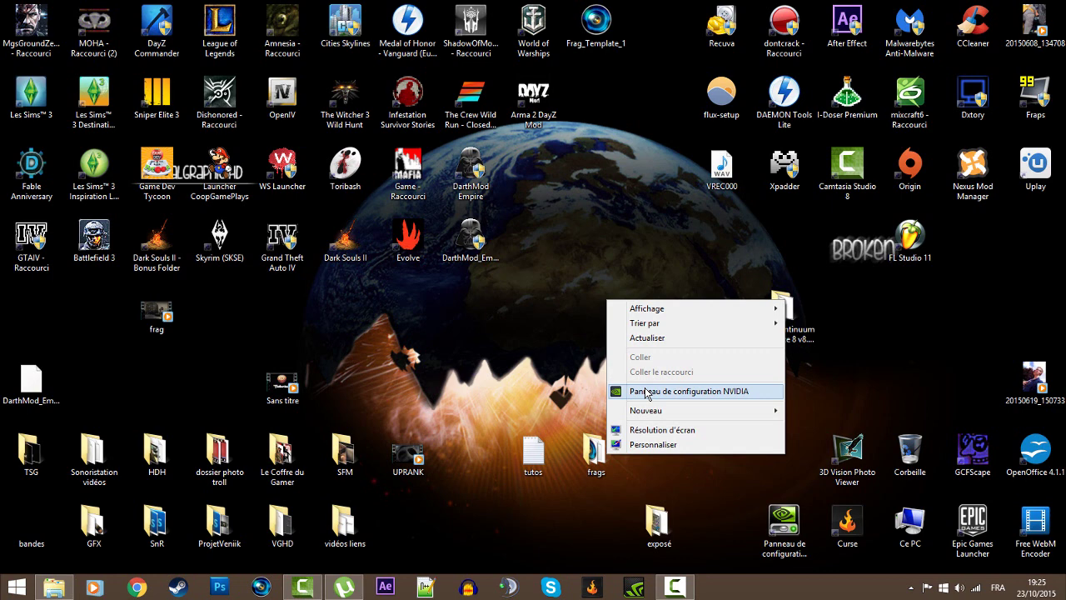
{"action": "right_click", "coordinate": [549, 325]}
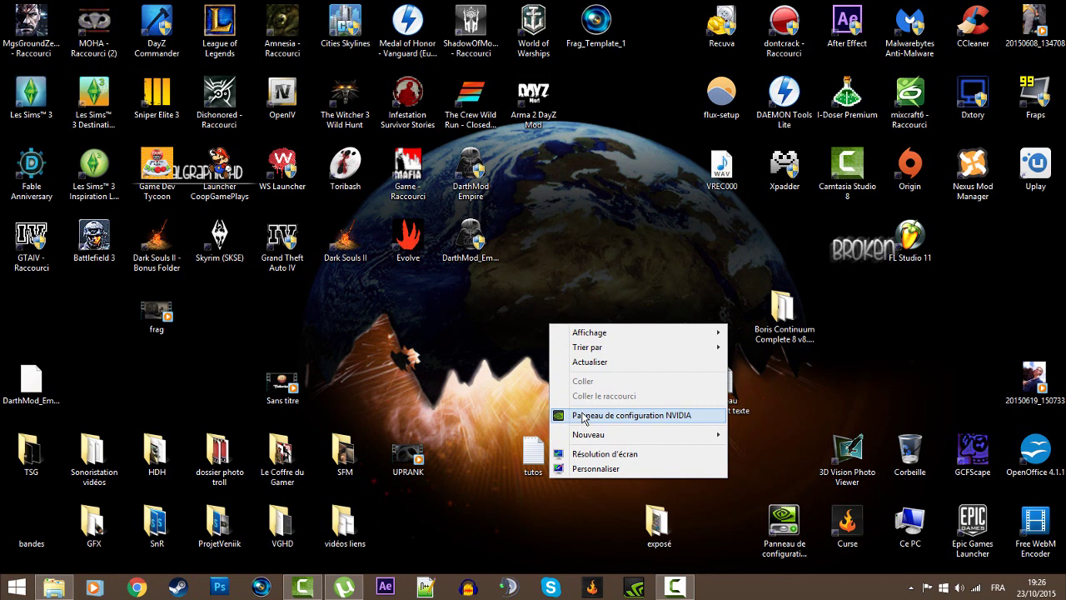
{"action": "left_click", "coordinate": [505, 378]}
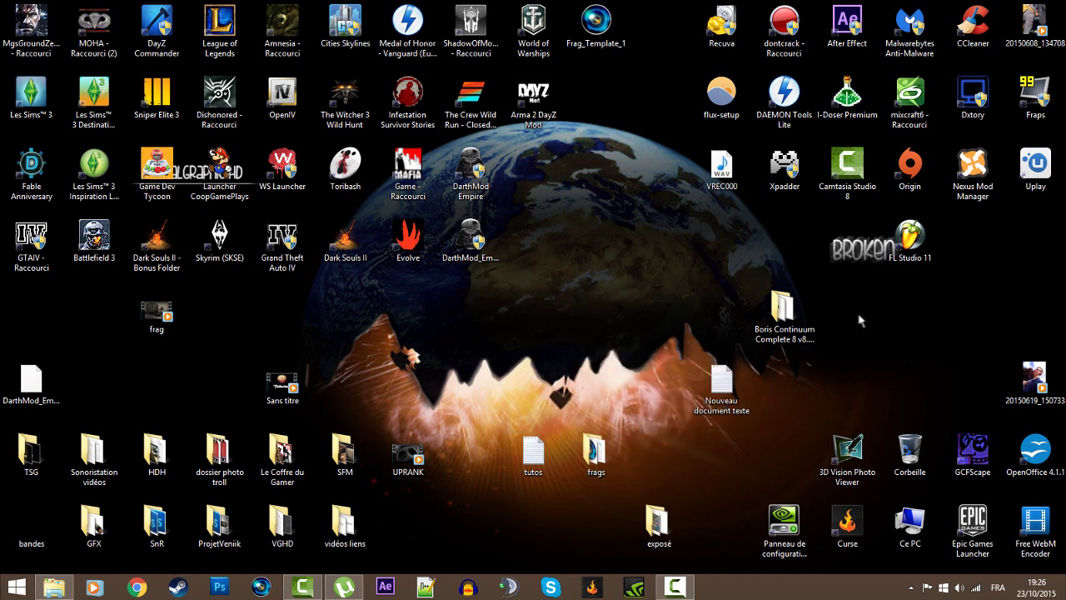
- Search the system for "gestionnaire", open Gestionnaire de périphériques, and maximize its window
{"action": "mouse_move", "coordinate": [1063, 4]}
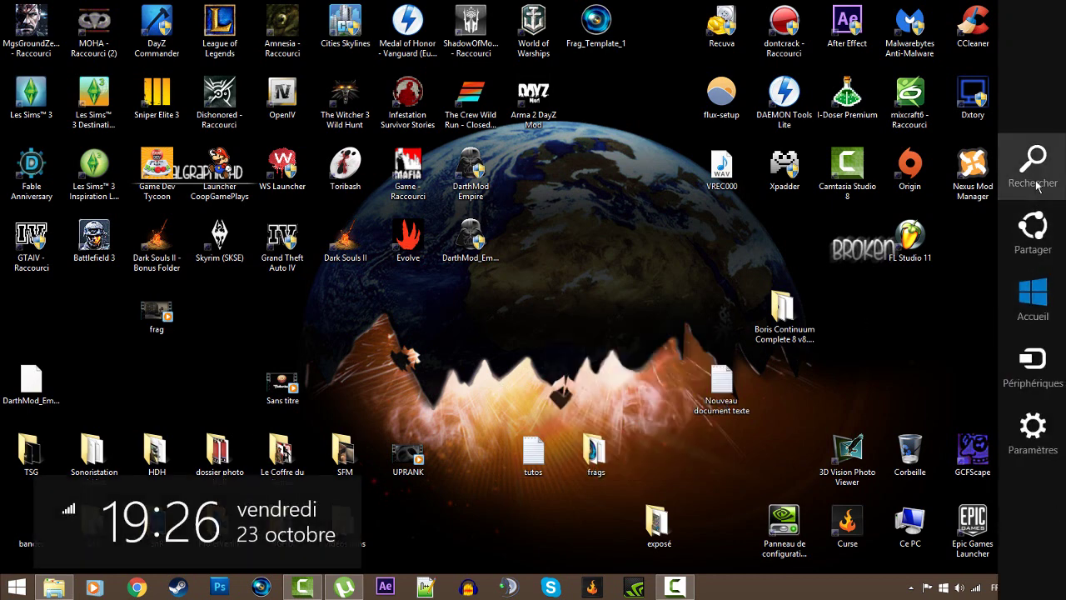
{"action": "left_click", "coordinate": [1029, 155]}
{"action": "type", "text": "gestionnaire des tâches"}
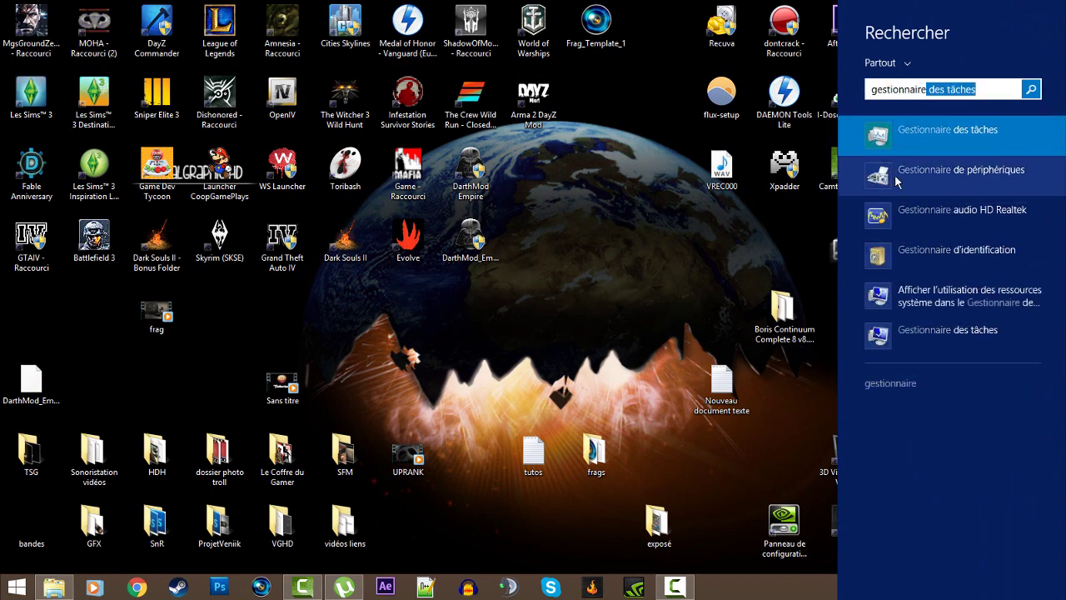
{"action": "left_click", "coordinate": [958, 154]}
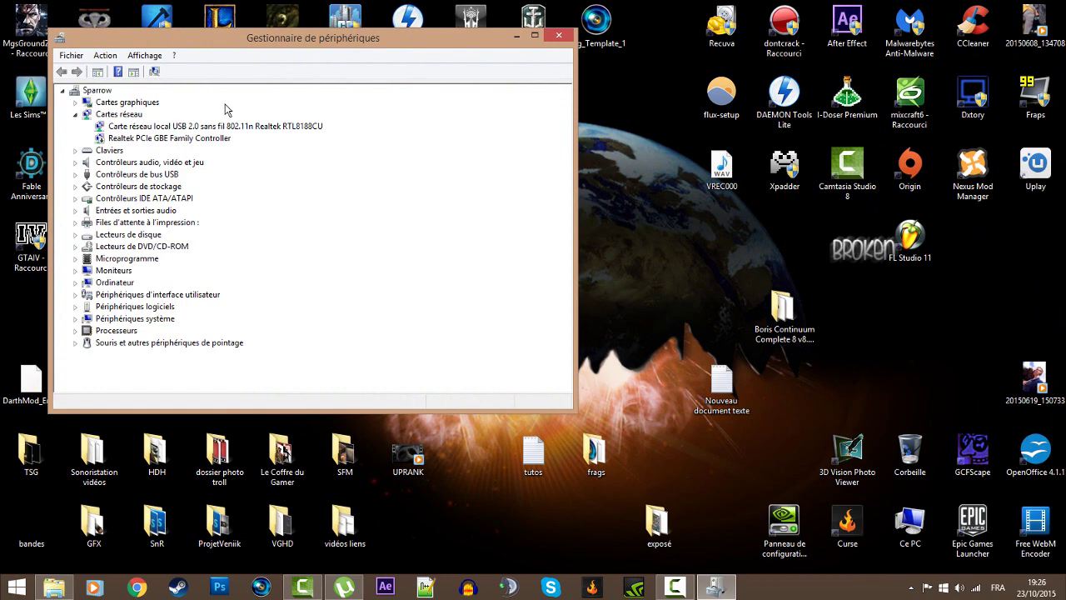
{"action": "left_click_drag", "start_coordinate": [158, 46], "coordinate": [396, 89]}
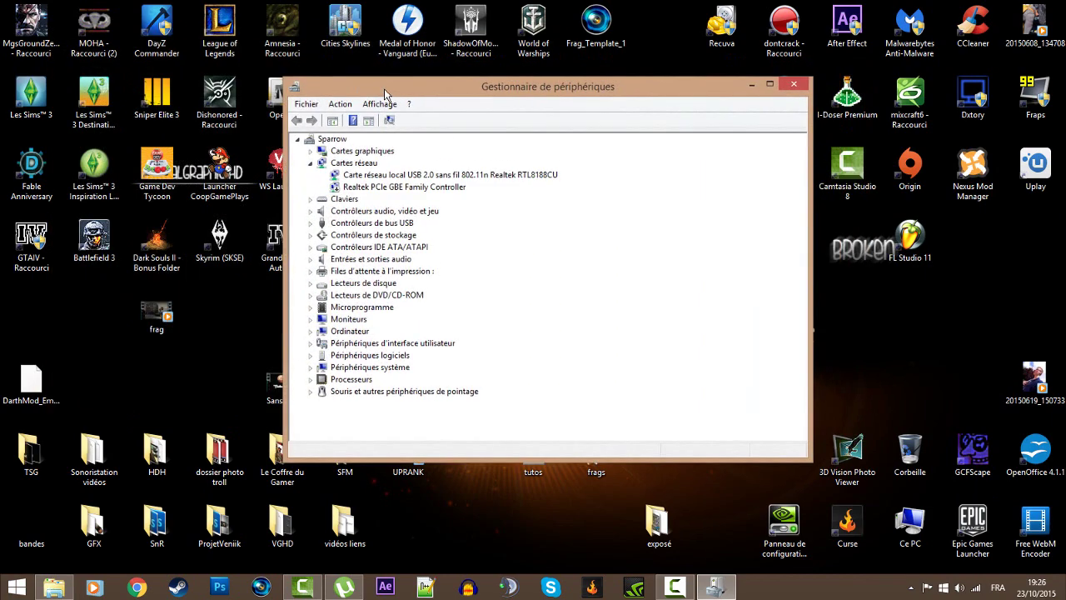
{"action": "double_click", "coordinate": [767, 84]}
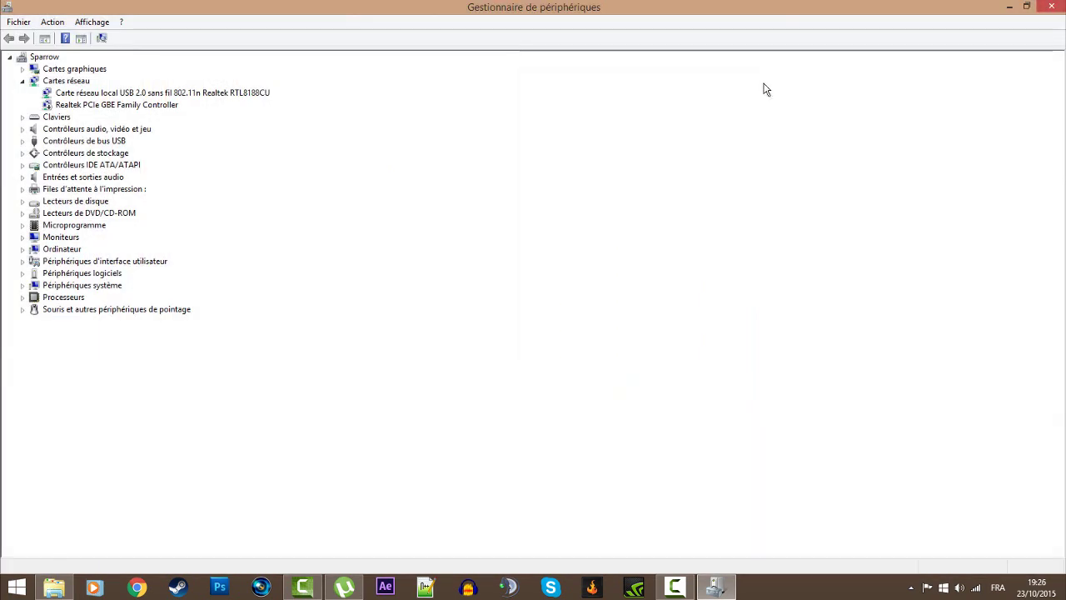
- Collapse the Cartes réseau category so the device tree lists only the device categories
{"action": "left_click", "coordinate": [8, 59]}
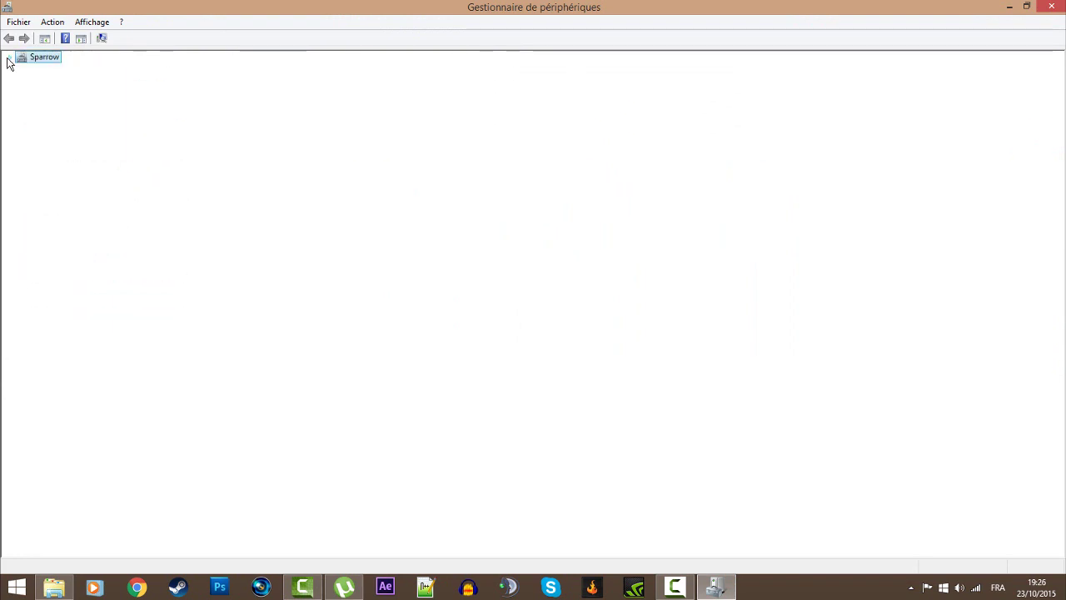
{"action": "left_click", "coordinate": [8, 60]}
{"action": "left_click", "coordinate": [23, 69]}
{"action": "left_click", "coordinate": [22, 70]}
{"action": "left_click", "coordinate": [22, 81]}
{"action": "left_click", "coordinate": [62, 71]}
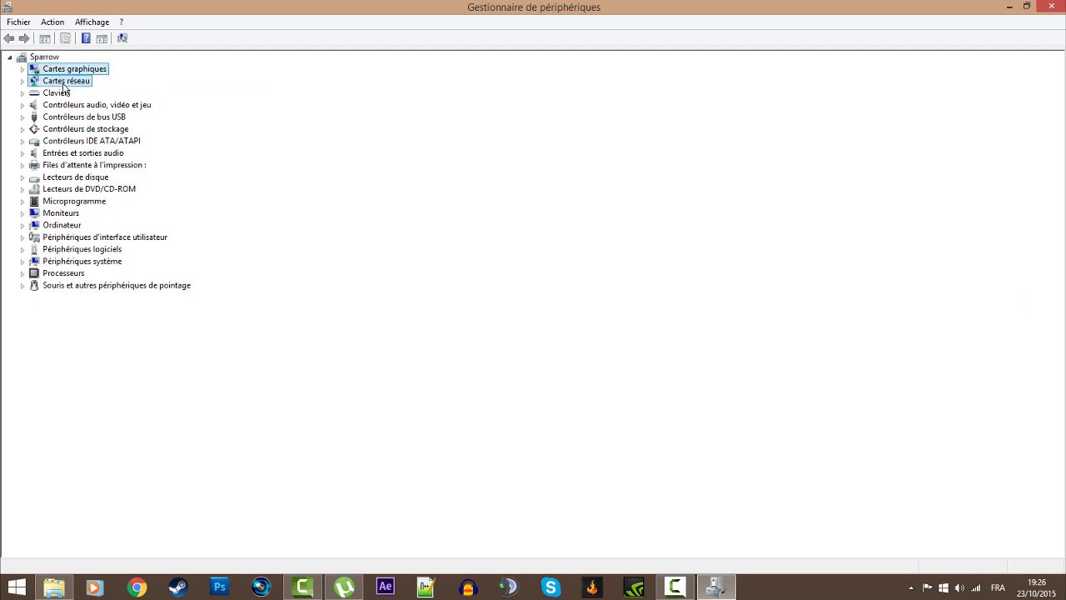
{"action": "left_click", "coordinate": [87, 237]}
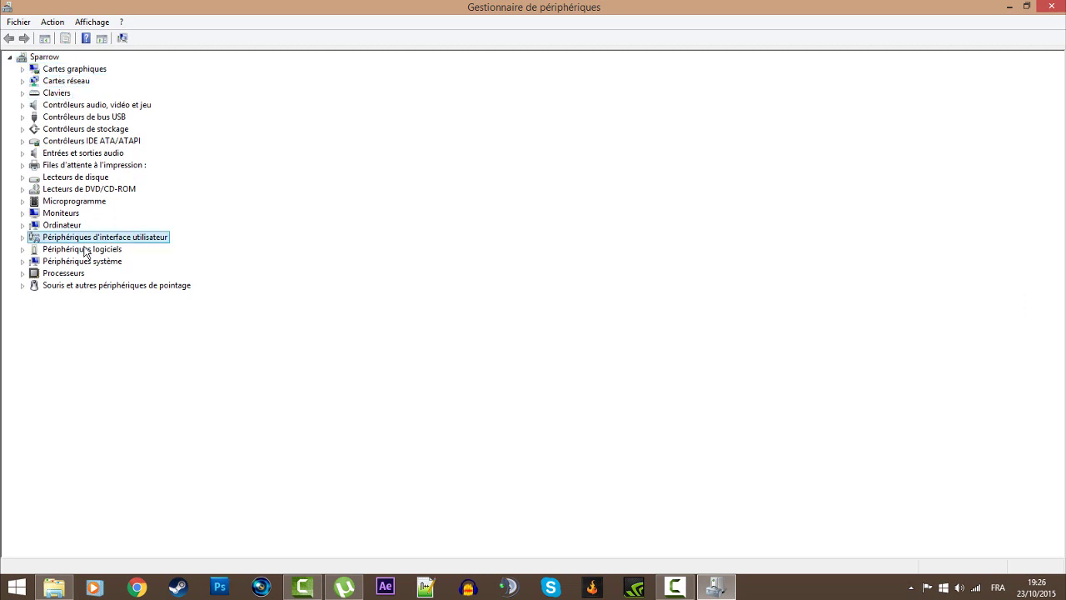
{"action": "left_click", "coordinate": [77, 215]}
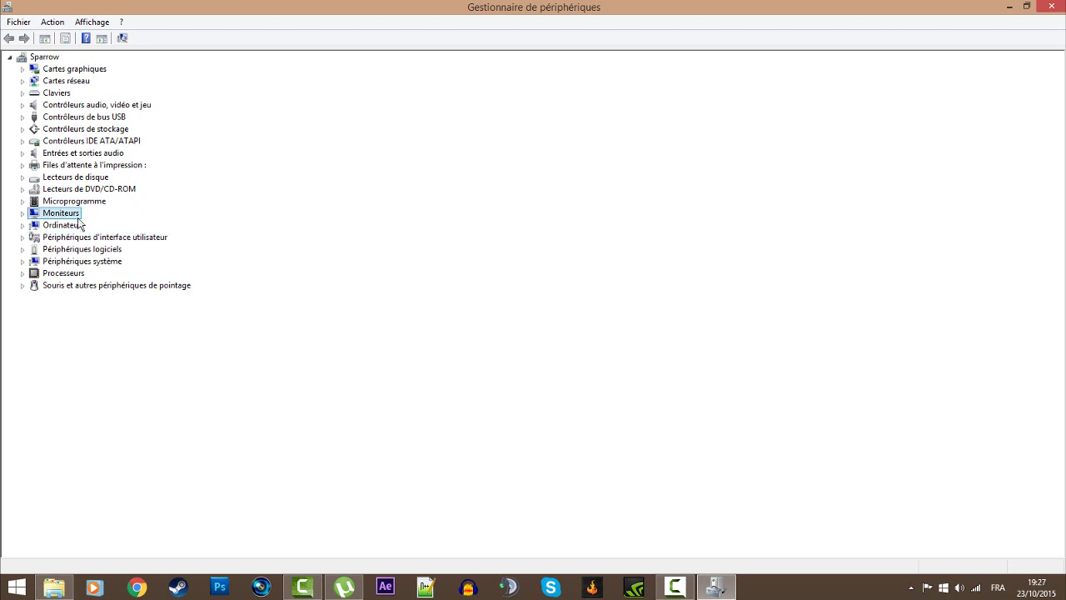
{"action": "left_click", "coordinate": [87, 83]}
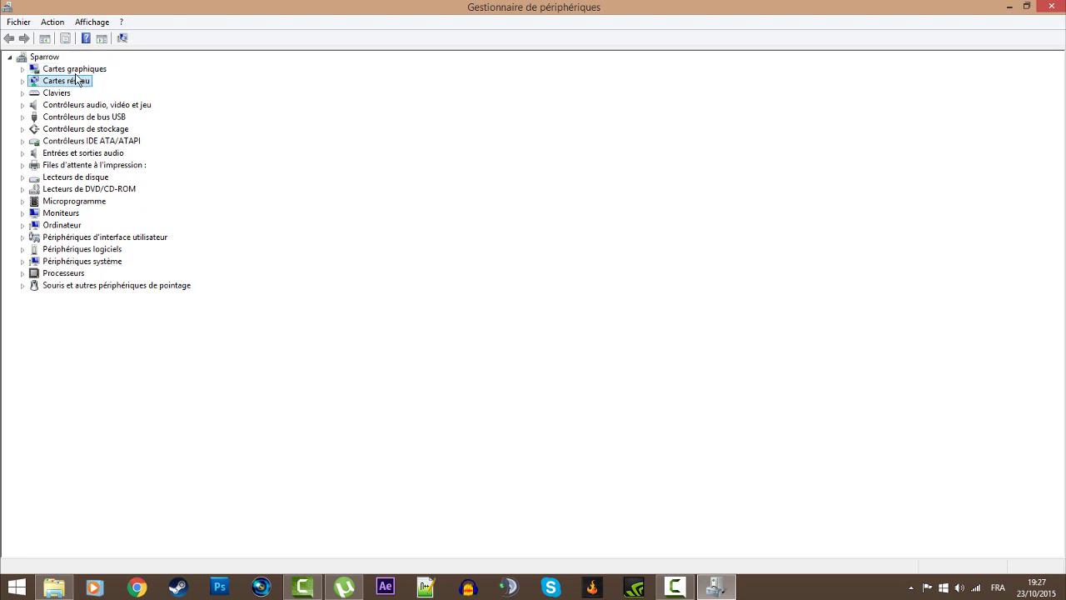
{"action": "left_click", "coordinate": [75, 69]}
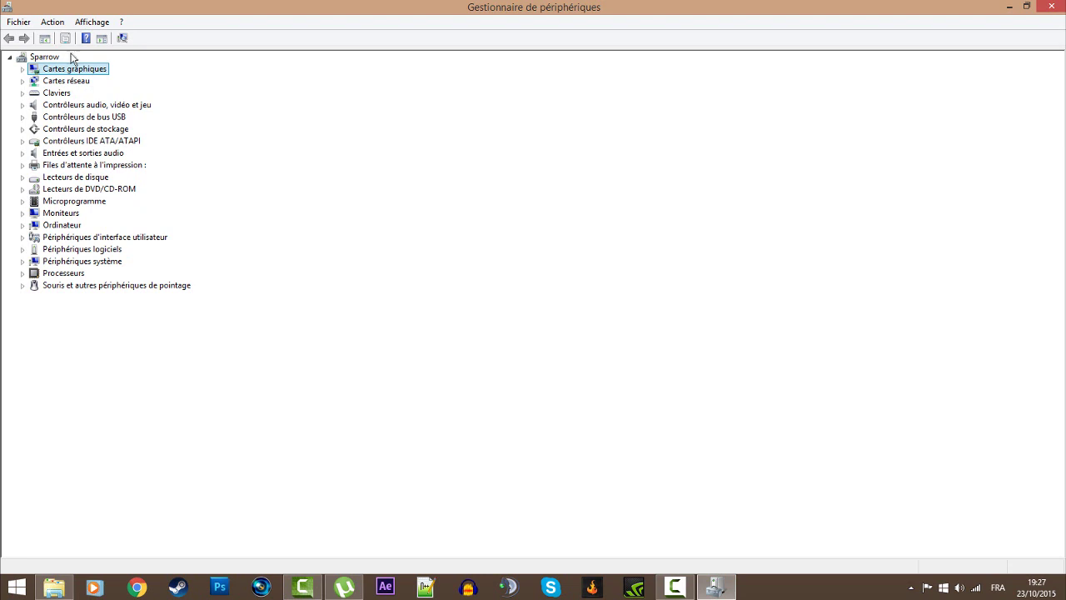
- Expand the Cartes graphiques category and open the properties of the NVIDIA GeForce GTX 750
{"action": "left_click", "coordinate": [23, 70]}
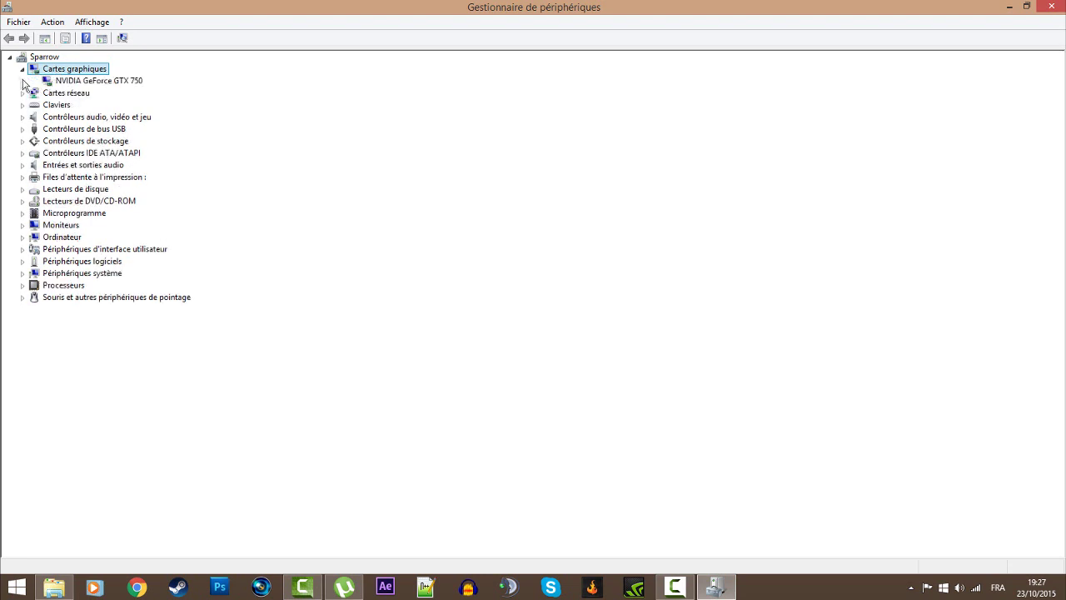
{"action": "left_click", "coordinate": [104, 83]}
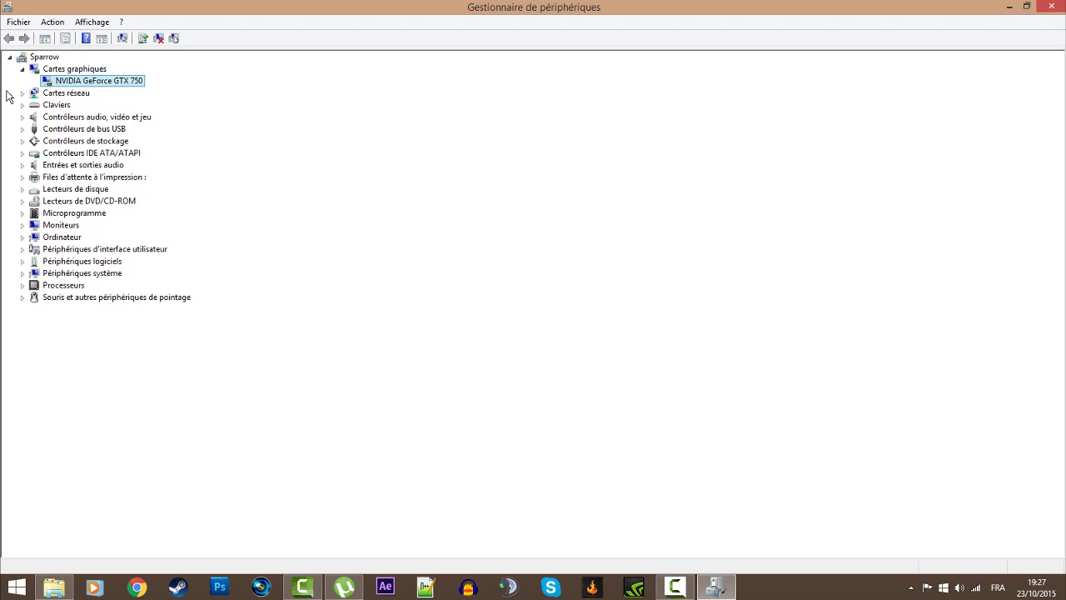
{"action": "right_click", "coordinate": [63, 86]}
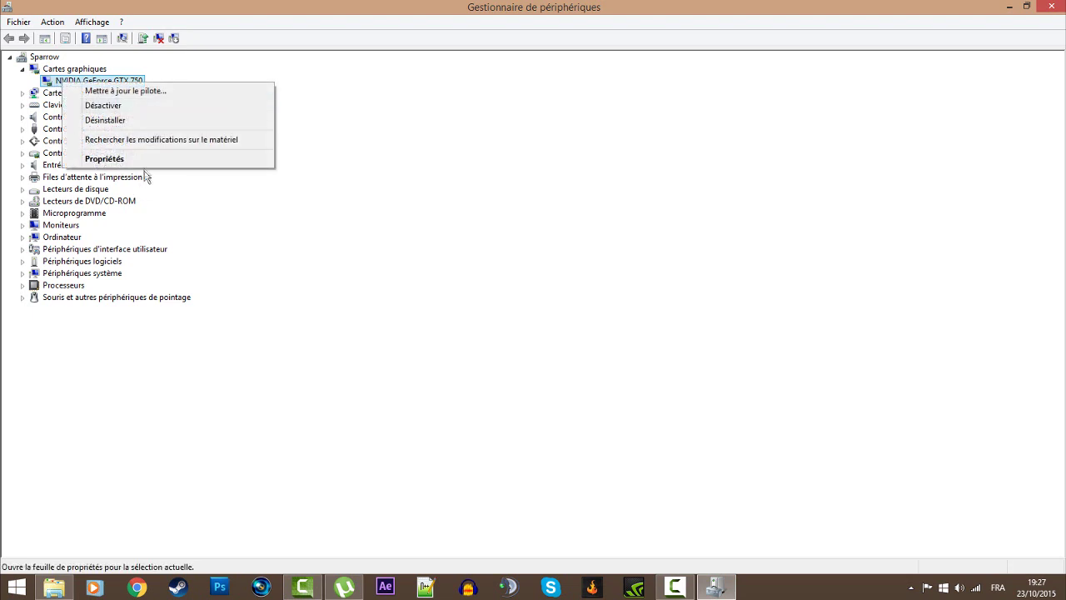
{"action": "left_click", "coordinate": [145, 159]}
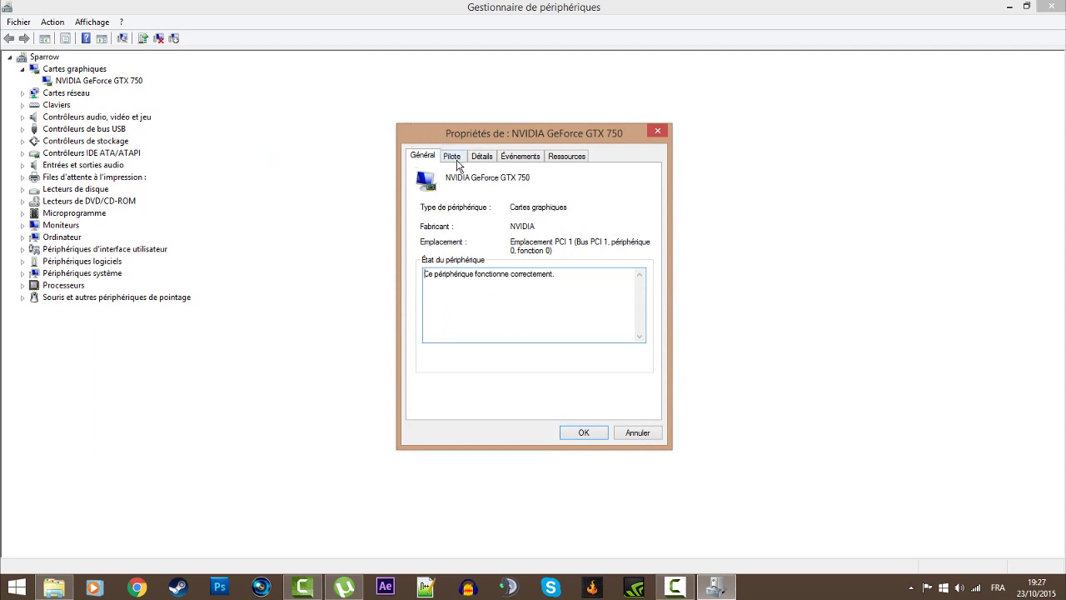
- Examine the graphics card's property pages, especially the driver information and update options, and close the properties and Gestionnaire de périphériques
{"action": "left_click", "coordinate": [453, 159]}
{"action": "left_click", "coordinate": [483, 158]}
{"action": "left_click", "coordinate": [516, 159]}
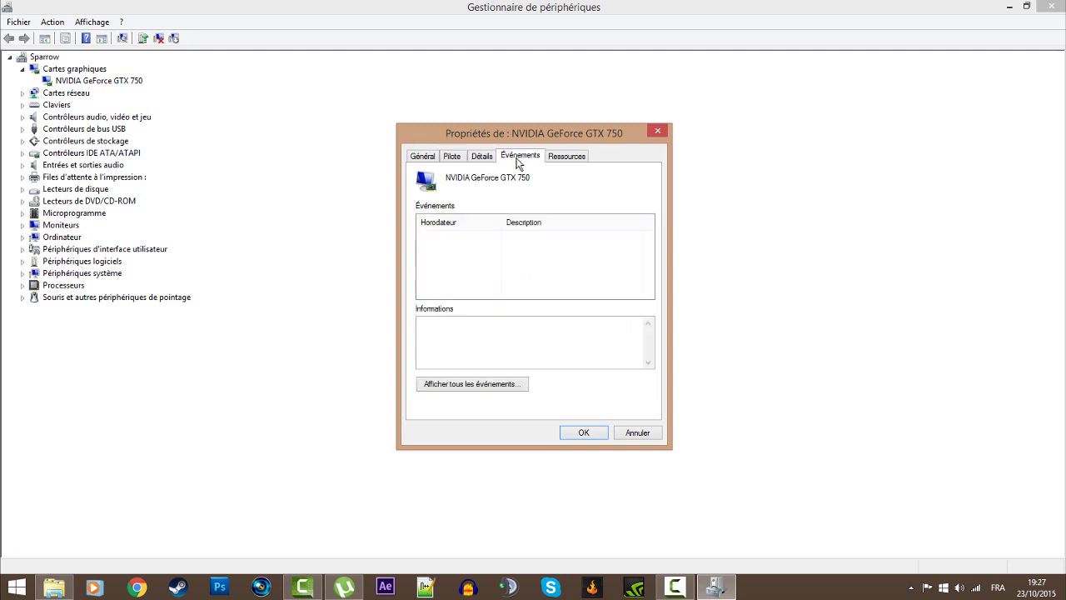
{"action": "left_click", "coordinate": [578, 158]}
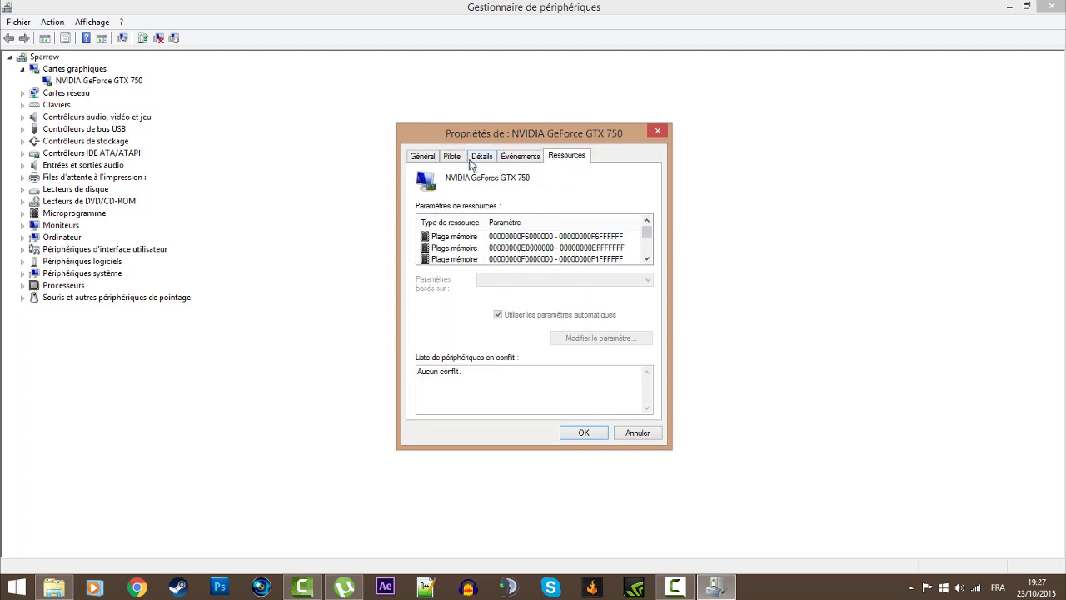
{"action": "left_click", "coordinate": [466, 164]}
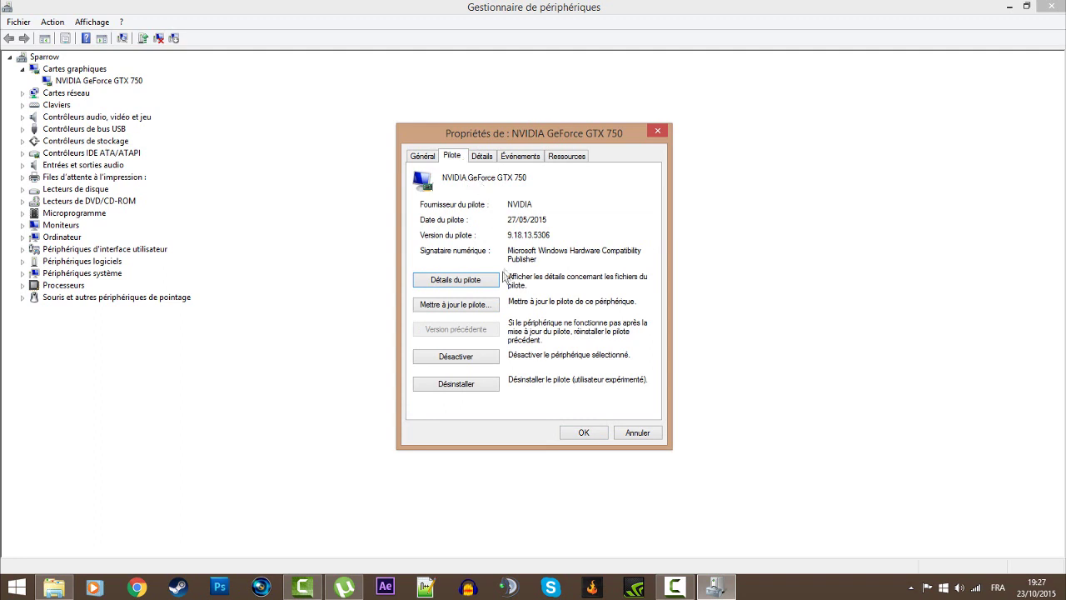
{"action": "left_click_drag", "start_coordinate": [500, 134], "coordinate": [517, 118]}
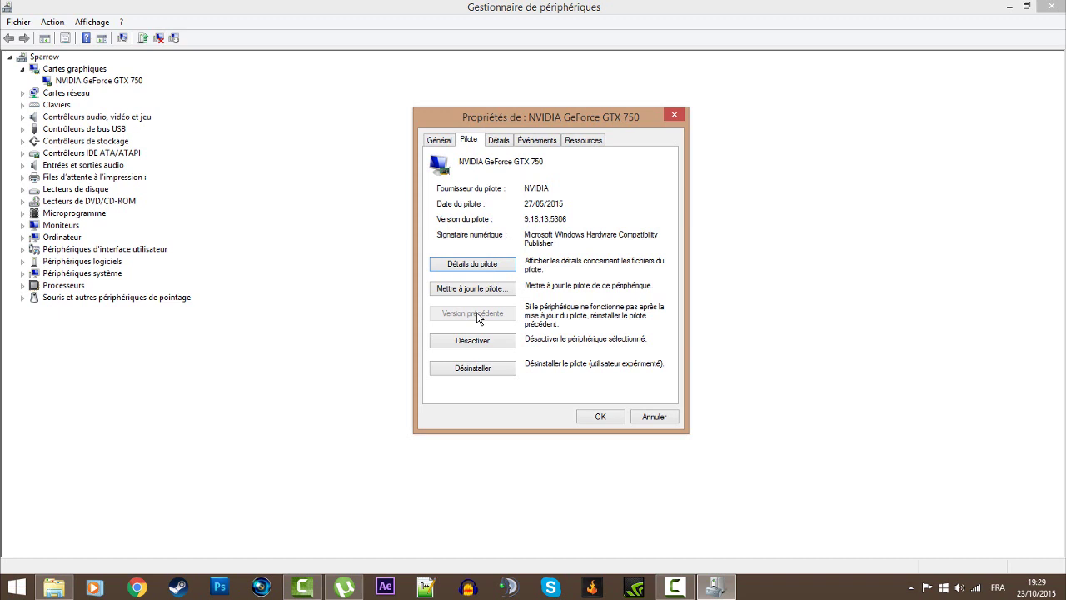
{"action": "left_click", "coordinate": [600, 417]}
{"action": "left_click", "coordinate": [1041, 7]}
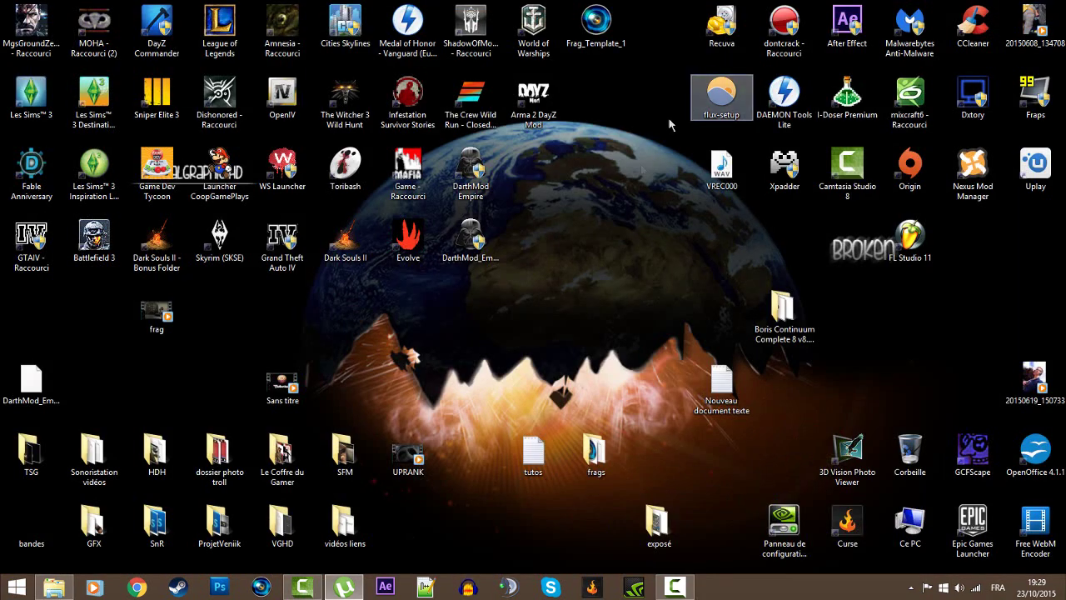
- Open the NVIDIA control panel from the desktop and examine the global 3D settings down to Triple mise en mémoire-tampon
{"action": "right_click", "coordinate": [584, 294]}
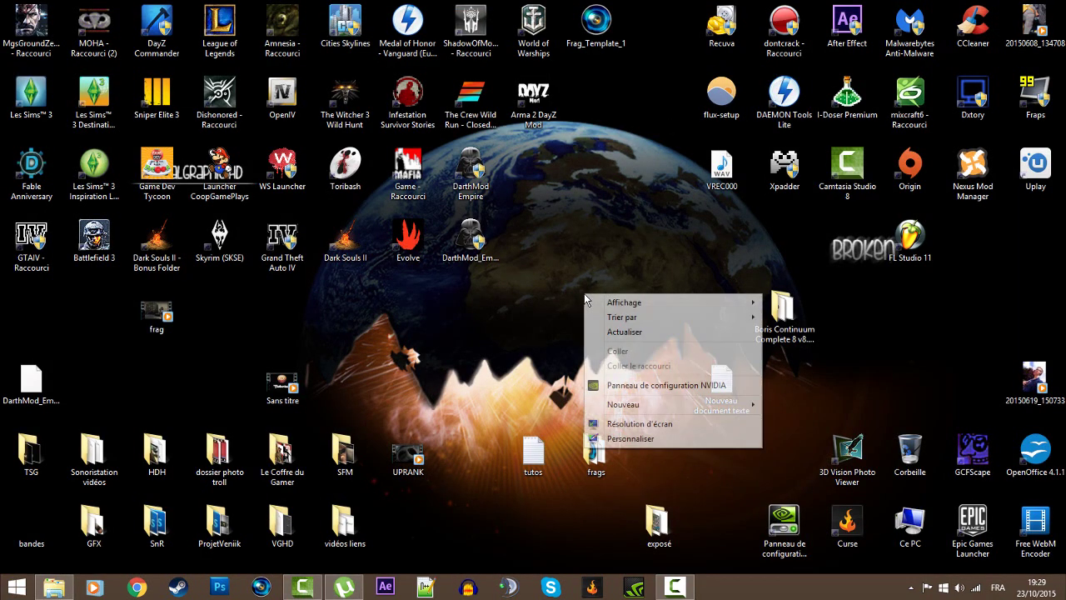
{"action": "left_click", "coordinate": [643, 386]}
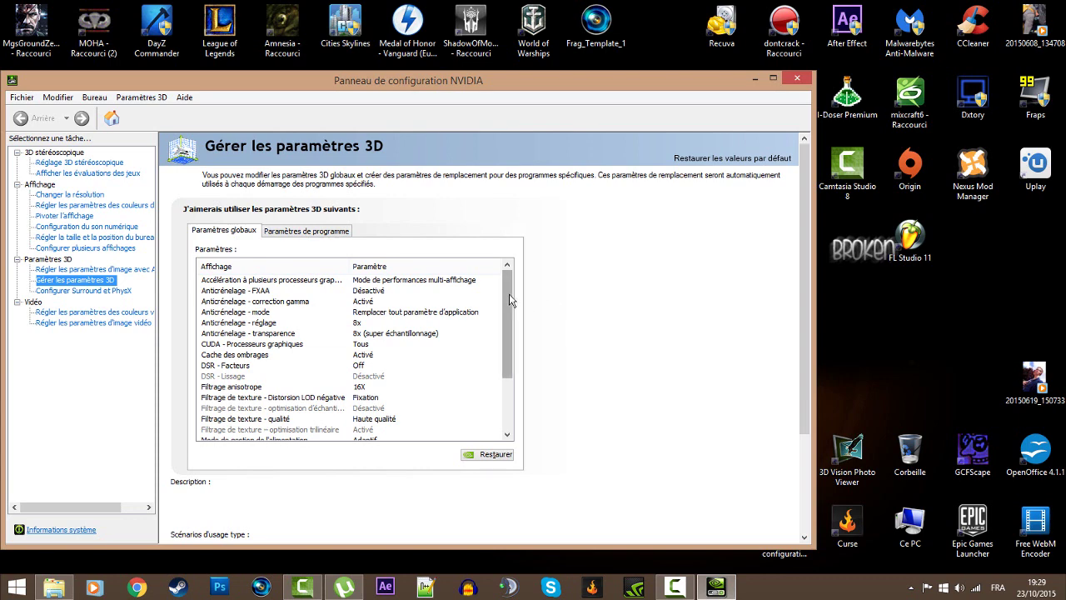
{"action": "mouse_move", "coordinate": [510, 300]}
{"action": "left_click_drag", "start_coordinate": [509, 299], "coordinate": [506, 345]}
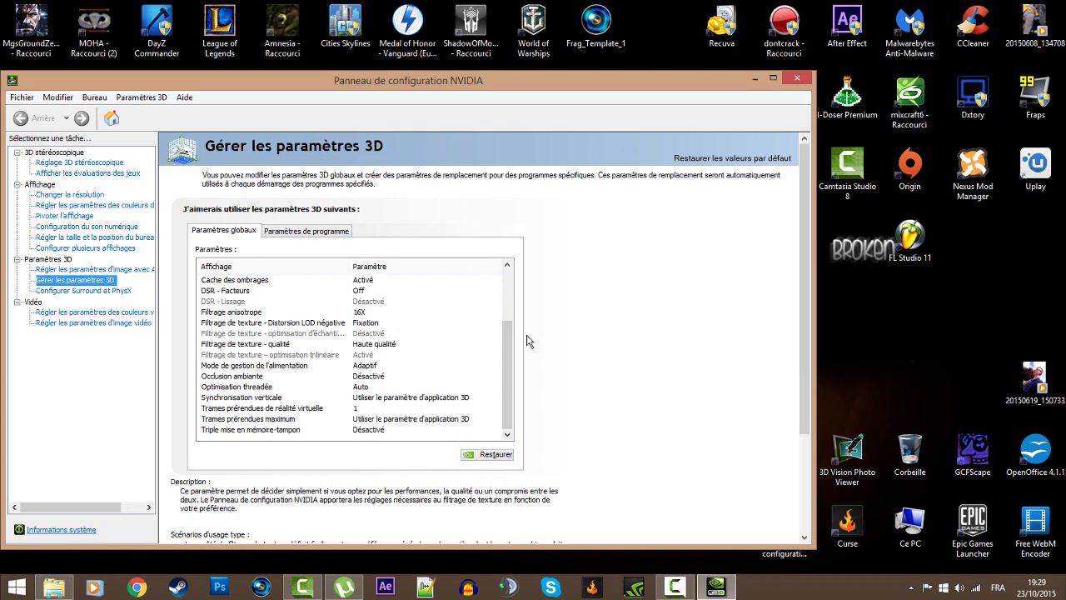
{"action": "mouse_move", "coordinate": [506, 363]}
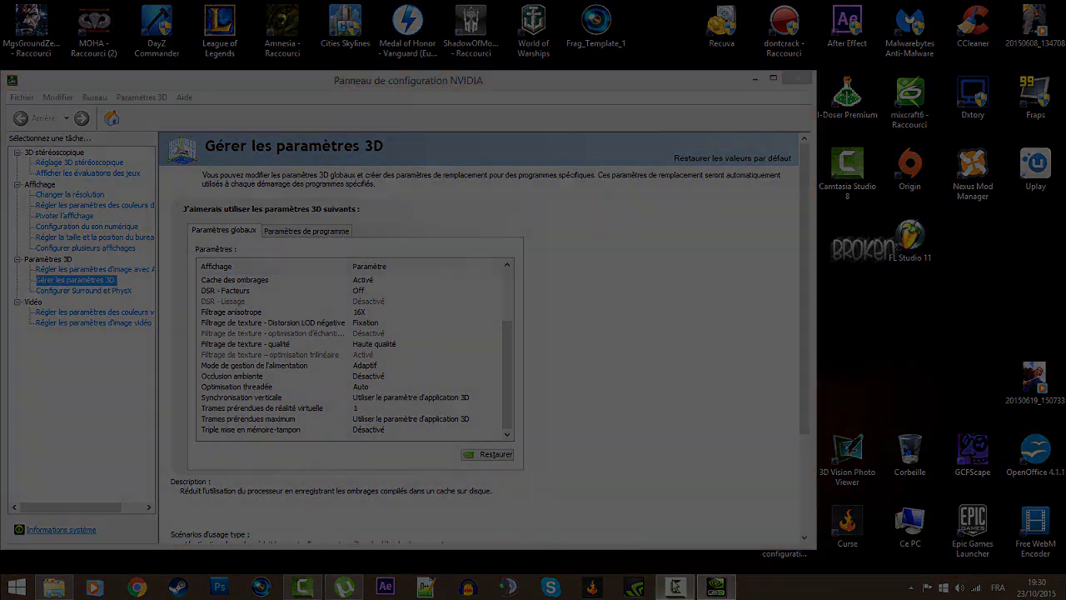
{"action": "left_click", "coordinate": [674, 587]}
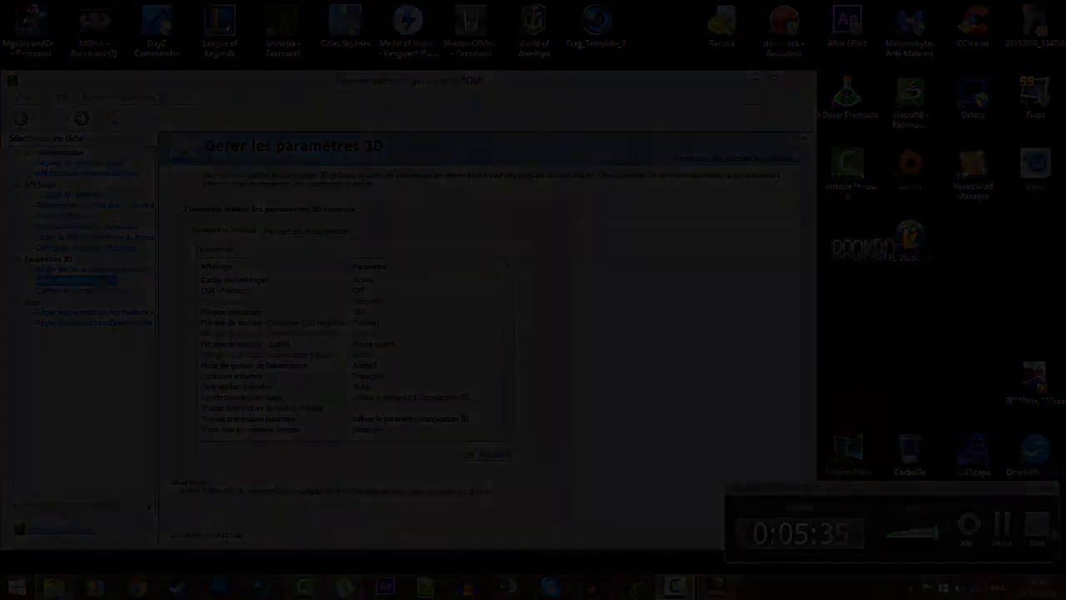